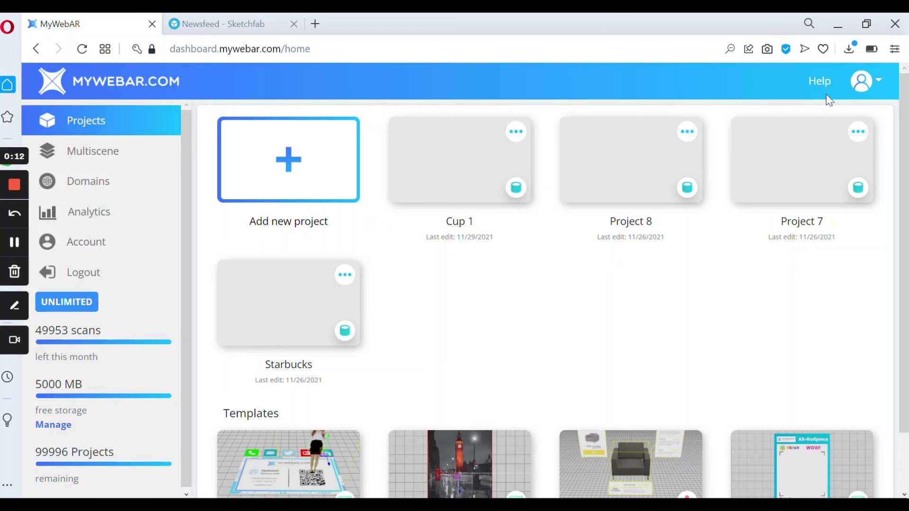
Create a new project named 'Project Cups' using Curved Image Tracking.
{"action": "left_click", "coordinate": [278, 164]}
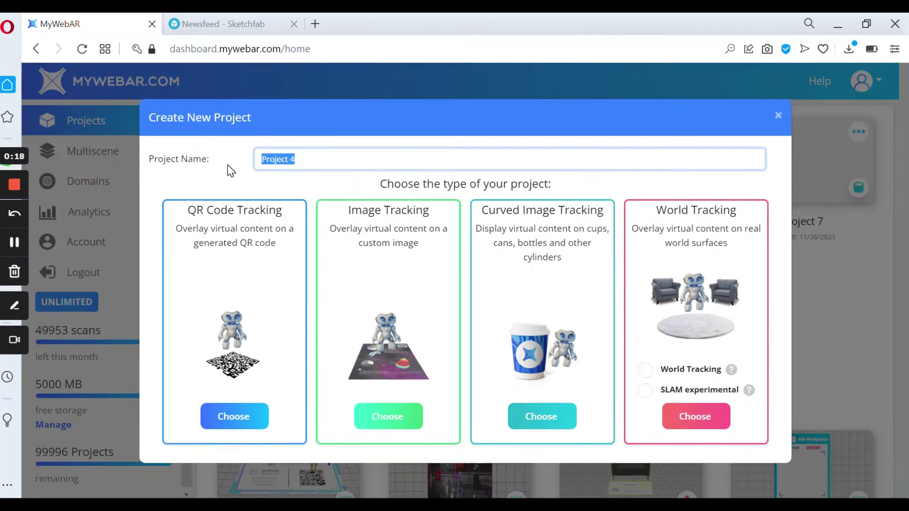
{"action": "type", "text": "Project"}
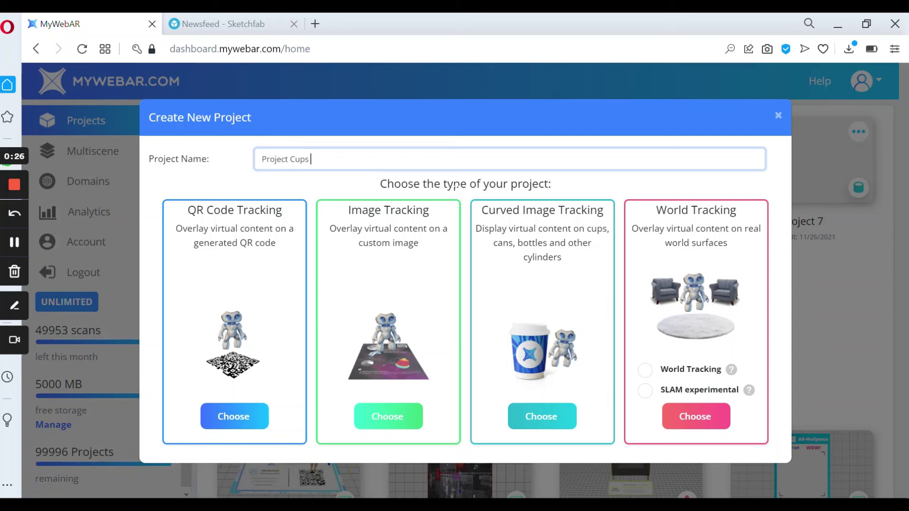
{"action": "left_click", "coordinate": [522, 229]}
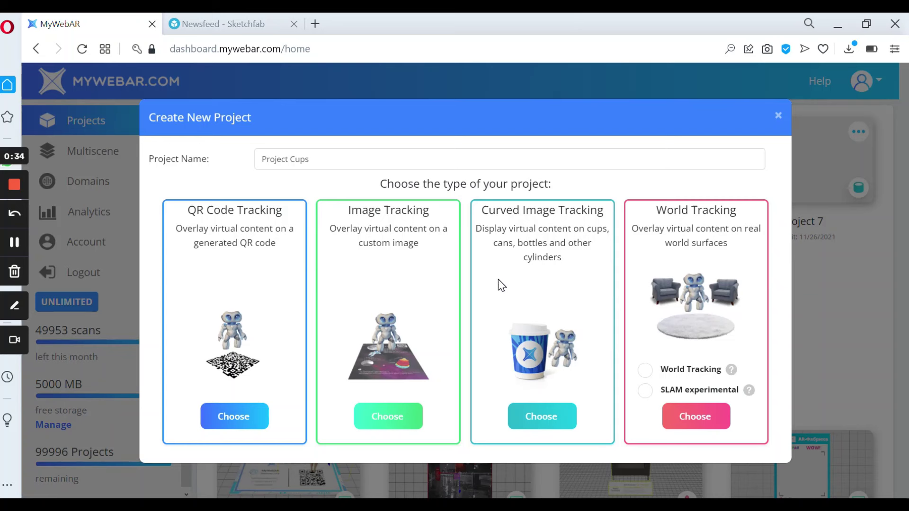
{"action": "left_click", "coordinate": [538, 419]}
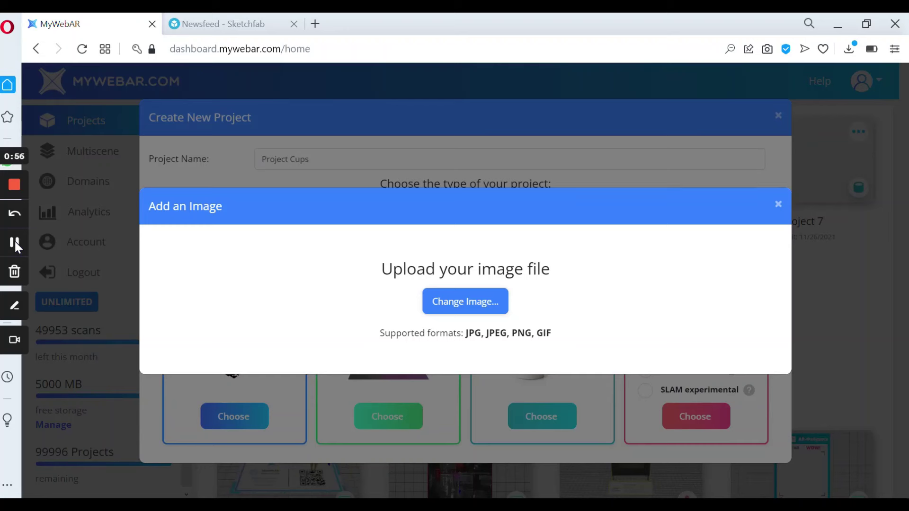
Upload image-removebg-preview (18) from Downloads as the tracking target and create the project.
{"action": "left_click", "coordinate": [439, 303]}
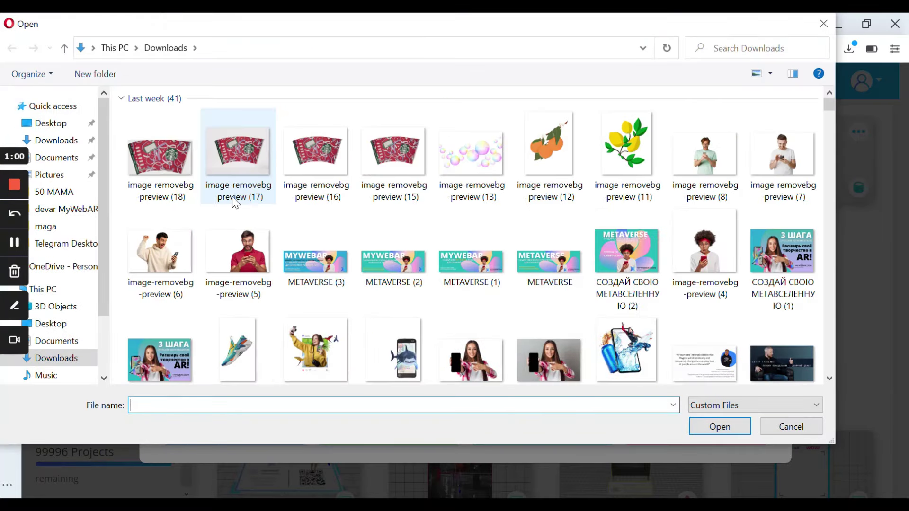
{"action": "left_click", "coordinate": [152, 169]}
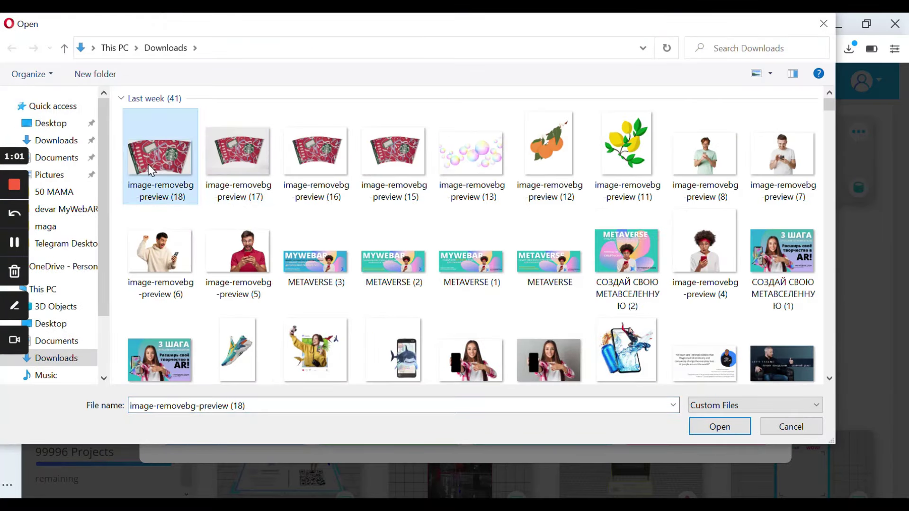
{"action": "double_click", "coordinate": [149, 168]}
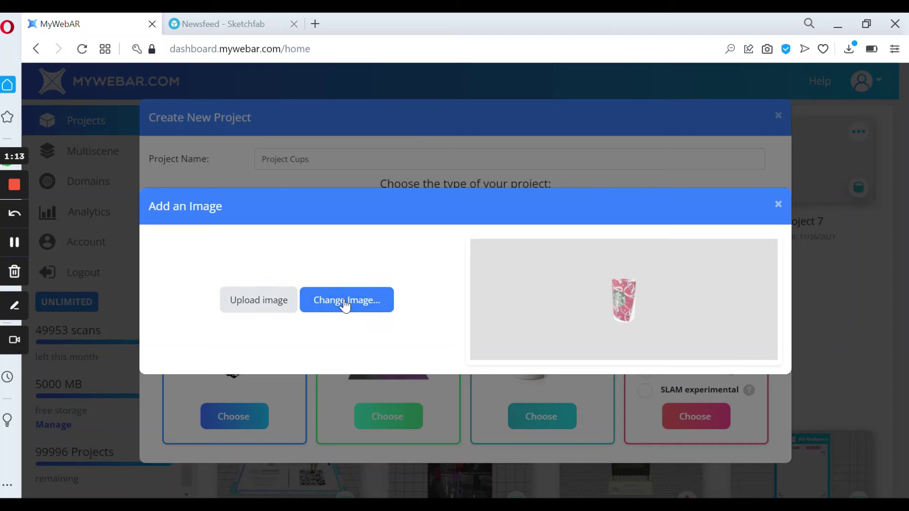
{"action": "left_click", "coordinate": [280, 300]}
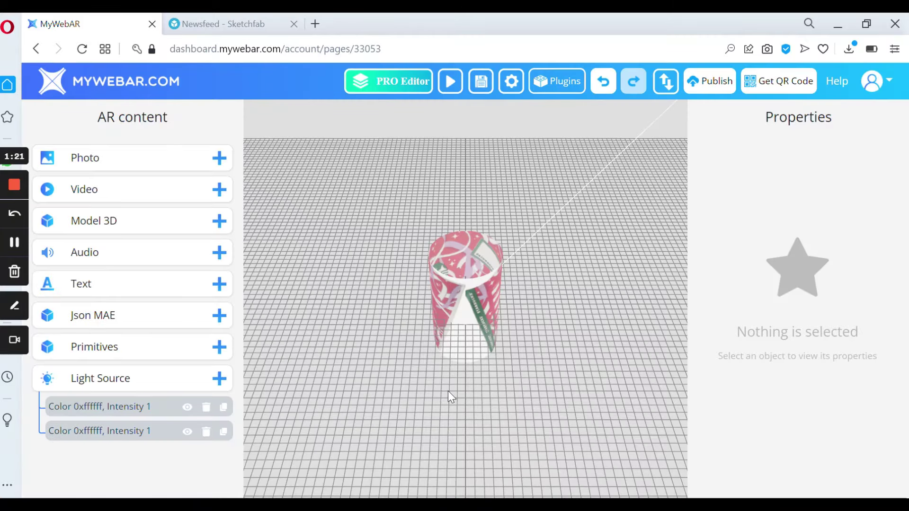
Orbit the scene to view the wrapped cup from the side, then switch to the Sketchfab newsfeed.
{"action": "left_click_drag", "start_coordinate": [448, 391], "coordinate": [570, 345]}
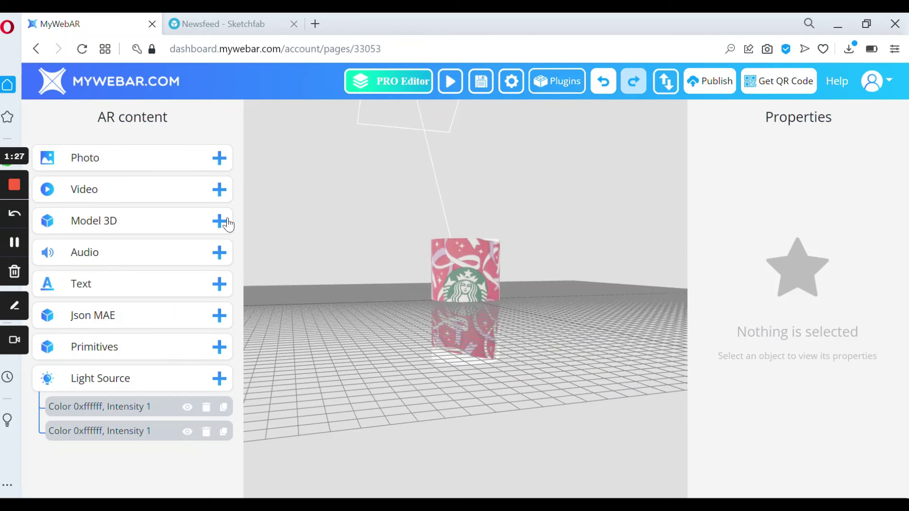
{"action": "left_click", "coordinate": [258, 28]}
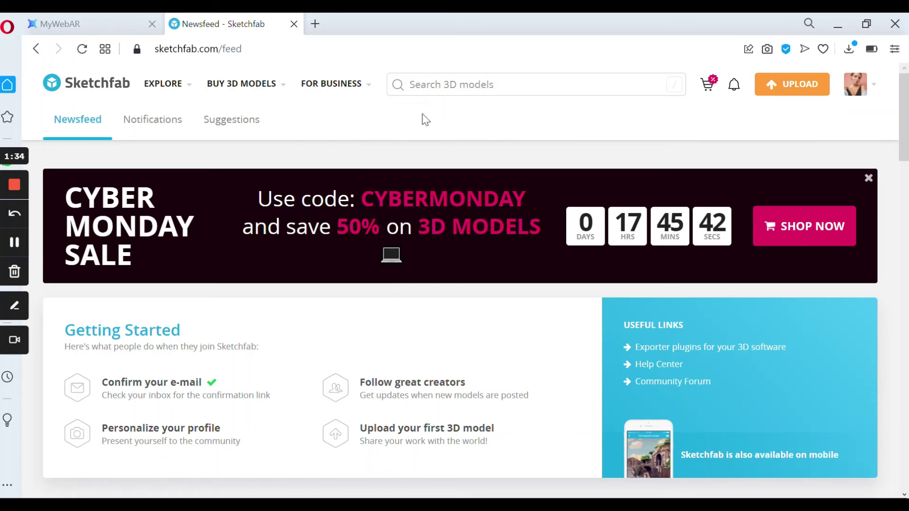
Search Sketchfab for downloadable 'gift' models and open the Gift model.
{"action": "key", "text": "/"}
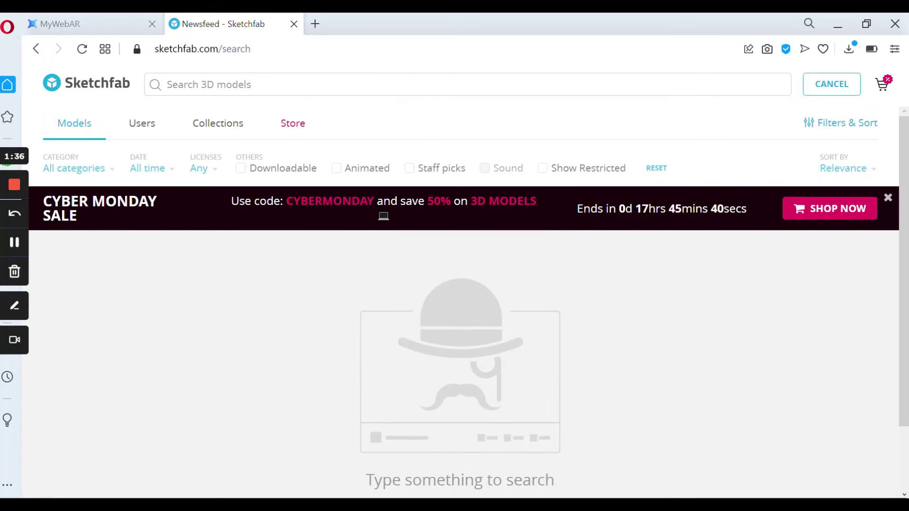
{"action": "type", "text": "gift"}
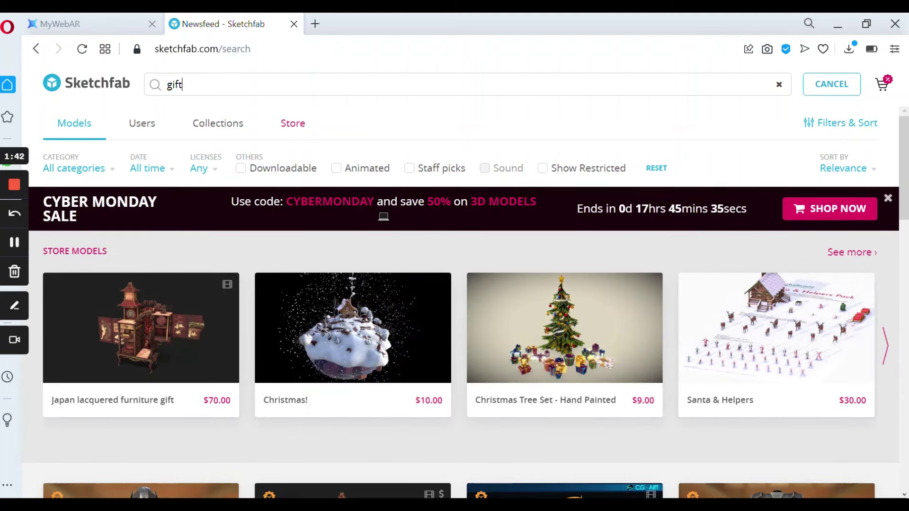
{"action": "left_click", "coordinate": [241, 169]}
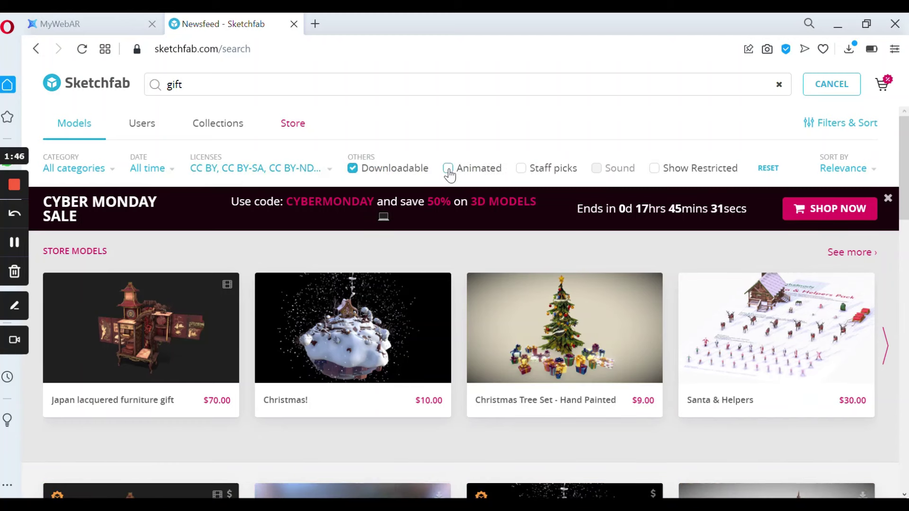
{"action": "scroll", "coordinate": [456, 271], "scroll_direction": "down", "scroll_amount": 6}
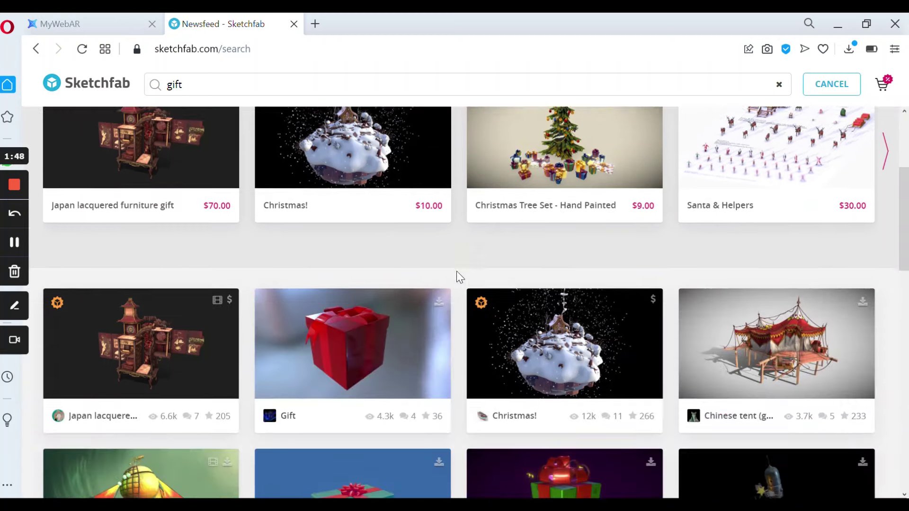
{"action": "left_click", "coordinate": [353, 217]}
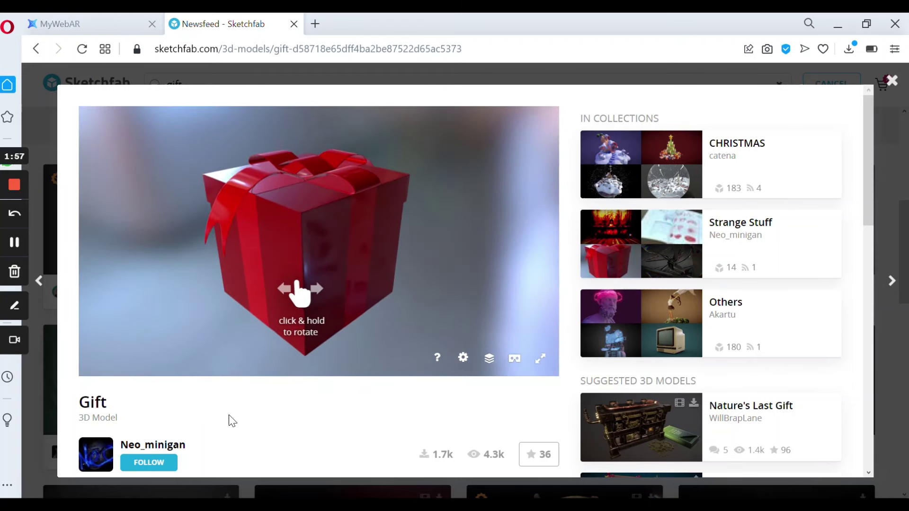
Download the Gift model in autoconverted glTF format as gift.zip.
{"action": "scroll", "coordinate": [230, 418], "scroll_direction": "down", "scroll_amount": 2}
{"action": "scroll", "coordinate": [232, 421], "scroll_direction": "down", "scroll_amount": 2}
{"action": "left_click", "coordinate": [149, 400]}
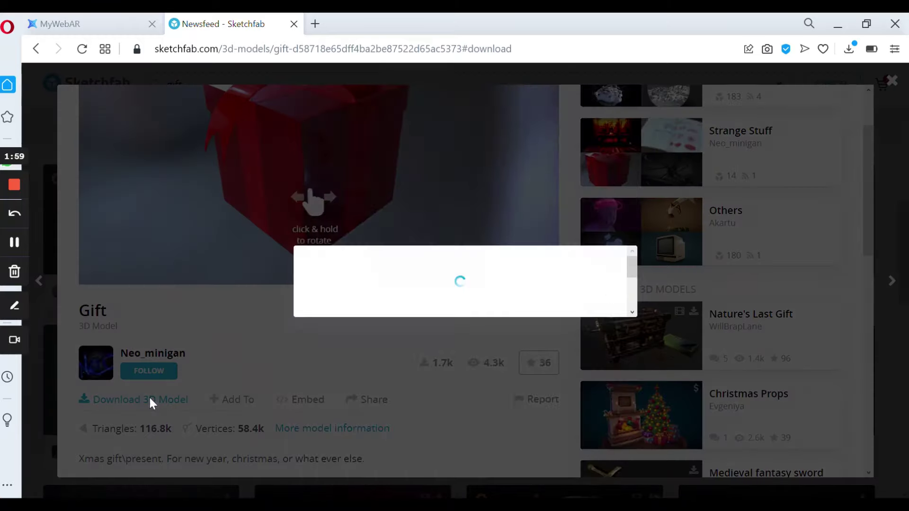
{"action": "scroll", "coordinate": [481, 404], "scroll_direction": "down", "scroll_amount": 2}
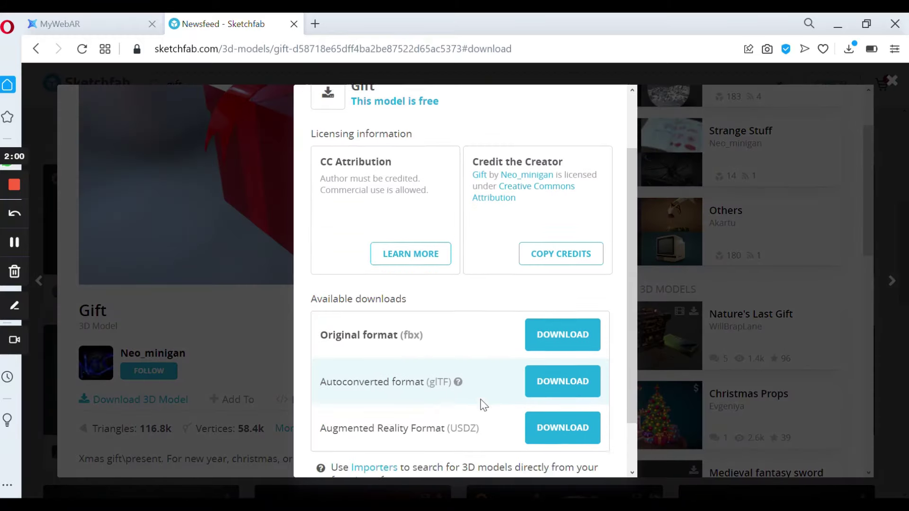
{"action": "left_click", "coordinate": [576, 374]}
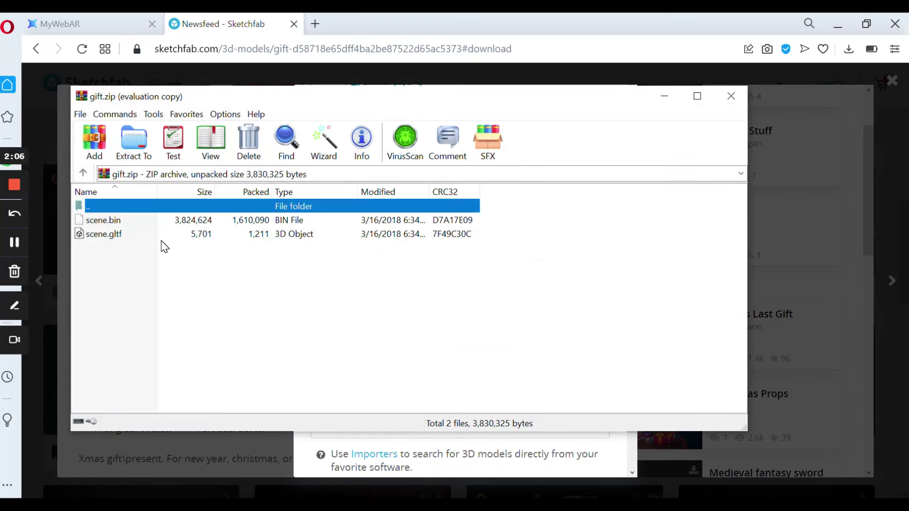
Extract scene.bin and scene.gltf from gift.zip into Downloads\gift, then return to MyWebAR.
{"action": "left_click_drag", "start_coordinate": [164, 246], "coordinate": [167, 221]}
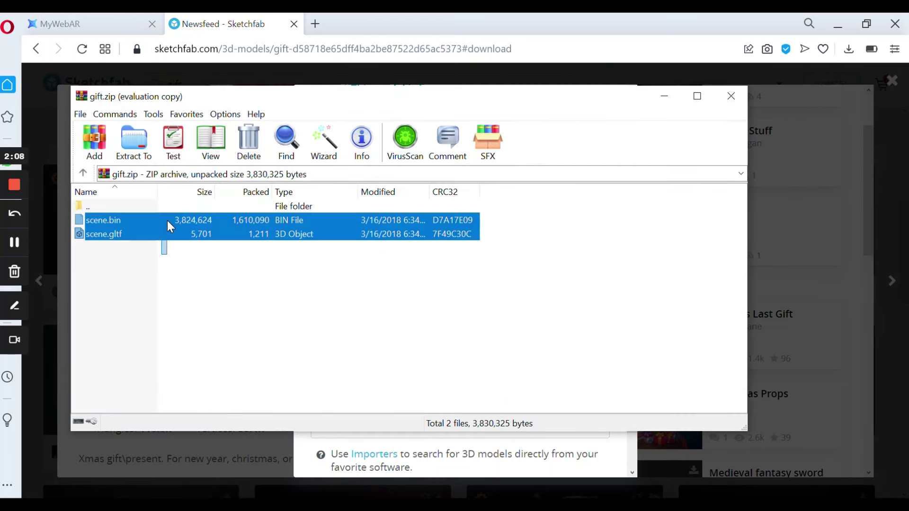
{"action": "left_click", "coordinate": [145, 158]}
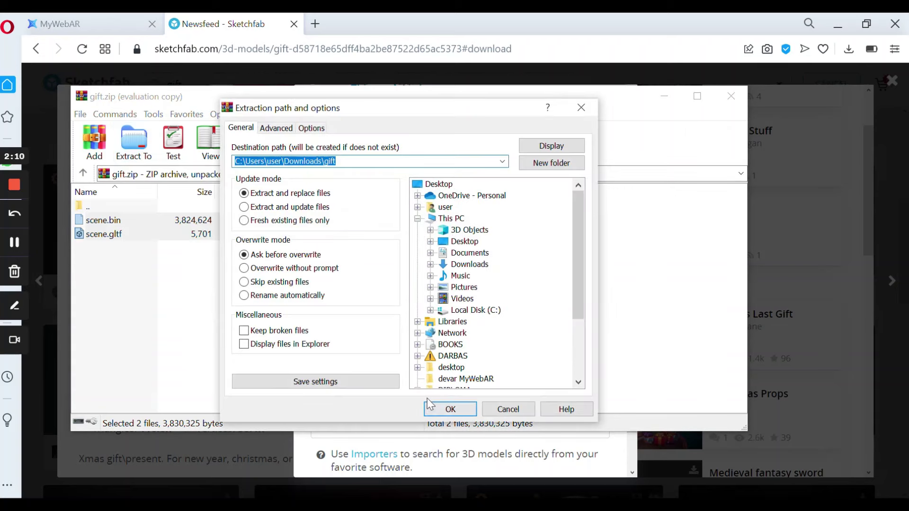
{"action": "left_click", "coordinate": [434, 409]}
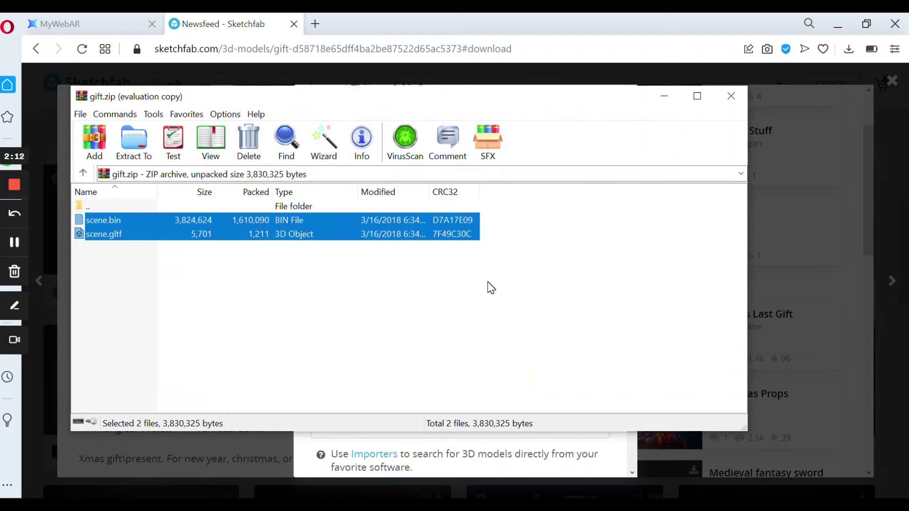
{"action": "left_click", "coordinate": [60, 26]}
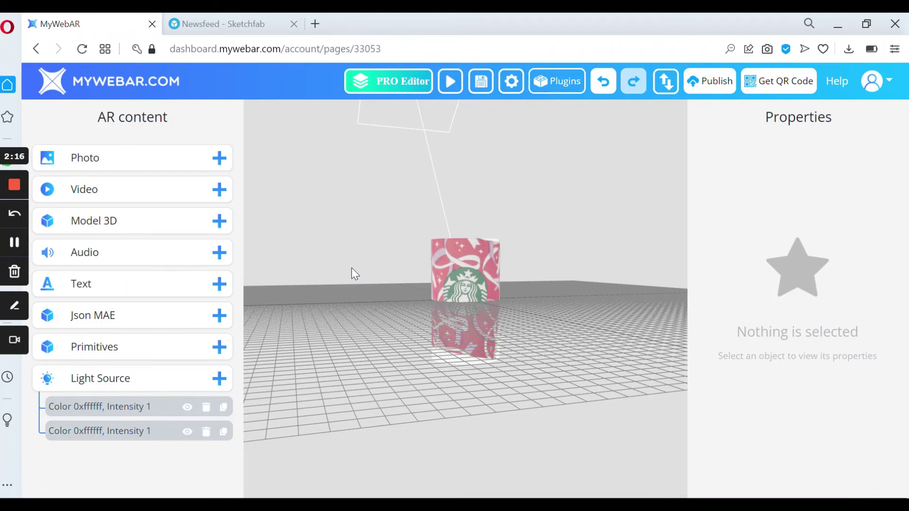
From the Add a 3D Model dialog, open the Convert your file link in a new tab.
{"action": "left_click", "coordinate": [220, 222]}
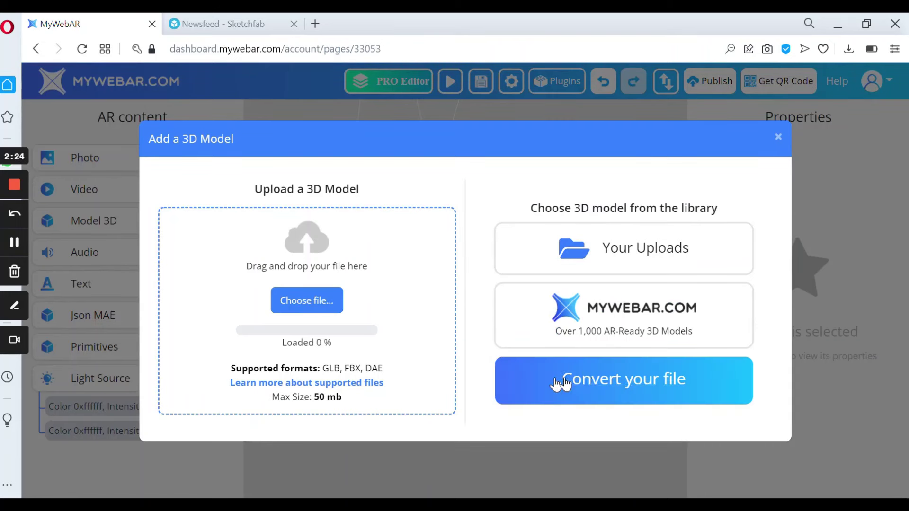
{"action": "right_click", "coordinate": [584, 373]}
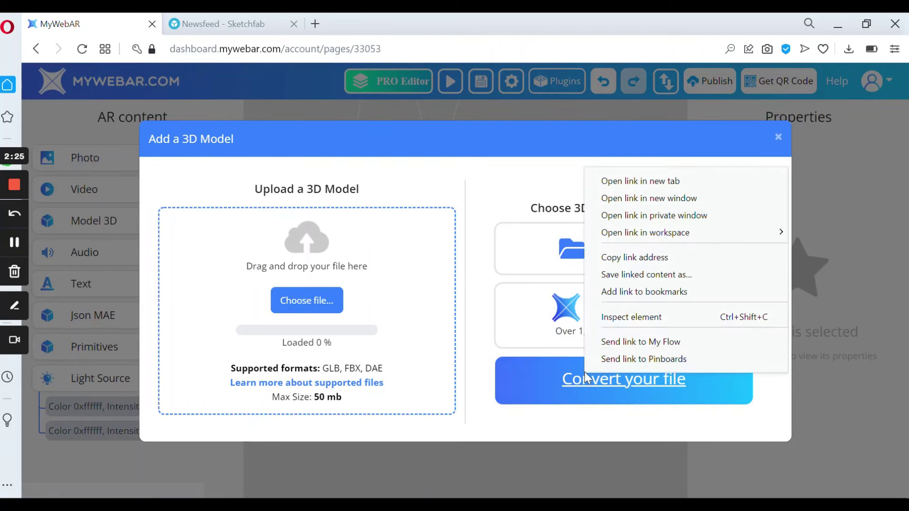
{"action": "left_click", "coordinate": [679, 182]}
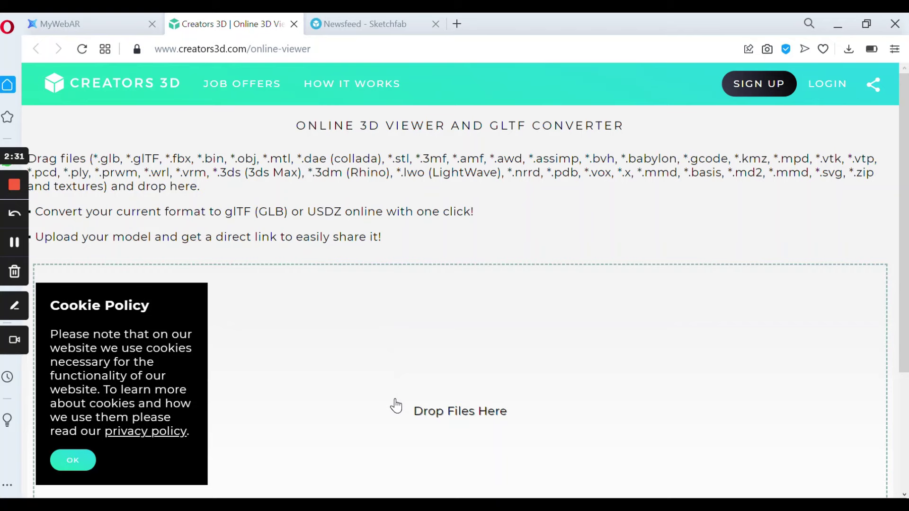
Load scene.bin and scene.gltf from the gift folder into the Creators3D converter.
{"action": "scroll", "coordinate": [396, 406], "scroll_direction": "down", "scroll_amount": 1}
{"action": "scroll", "coordinate": [420, 368], "scroll_direction": "up", "scroll_amount": 1}
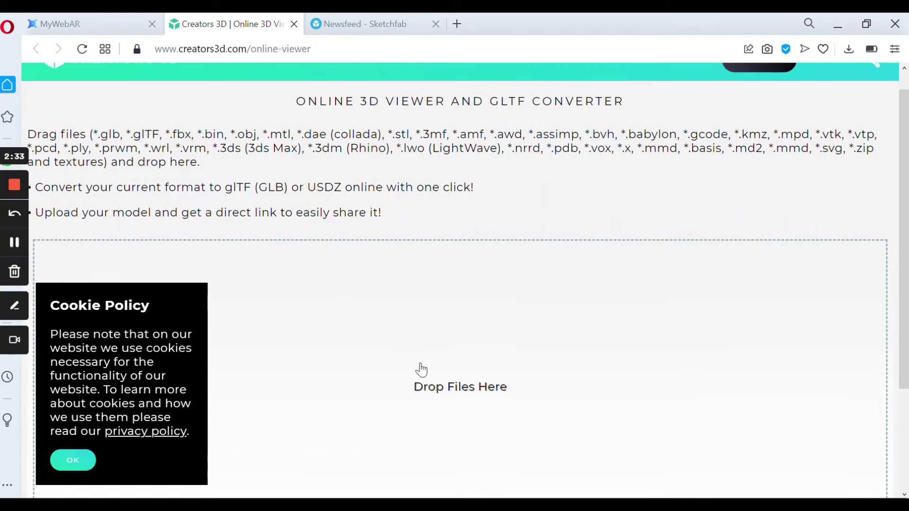
{"action": "left_click", "coordinate": [442, 392]}
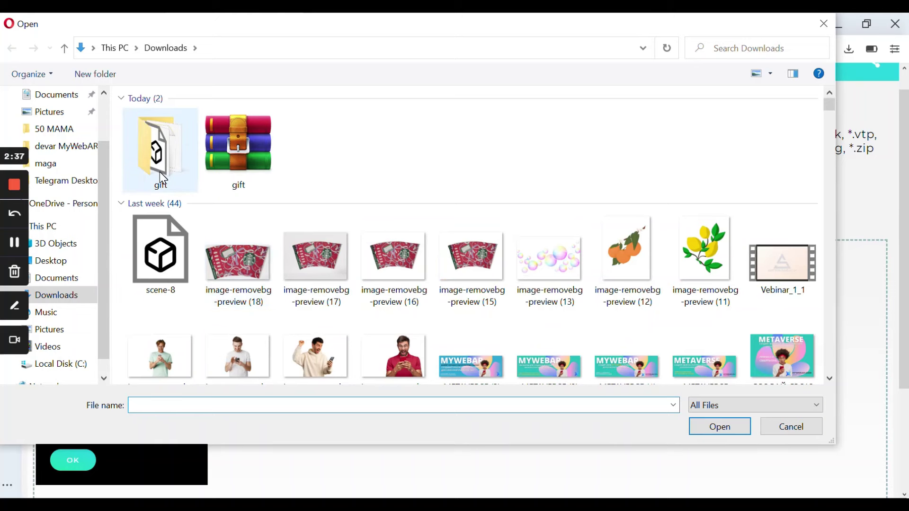
{"action": "double_click", "coordinate": [160, 172]}
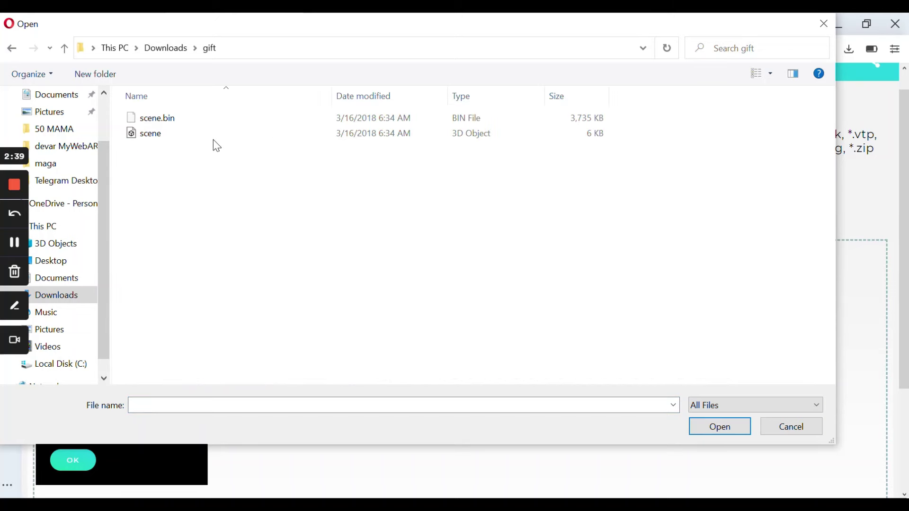
{"action": "left_click_drag", "start_coordinate": [216, 145], "coordinate": [220, 123]}
{"action": "left_click", "coordinate": [695, 429]}
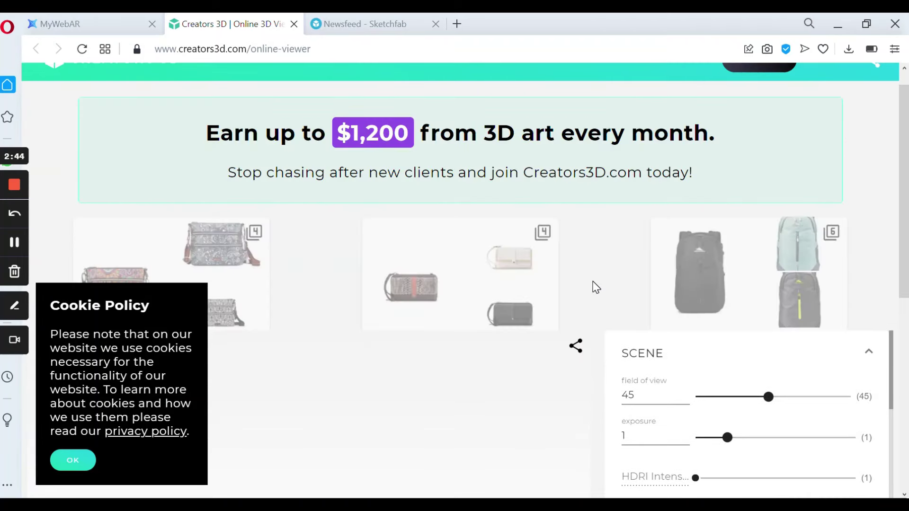
Export the loaded gift model as scene.glb using Download as GLB.
{"action": "scroll", "coordinate": [603, 277], "scroll_direction": "down", "scroll_amount": 8}
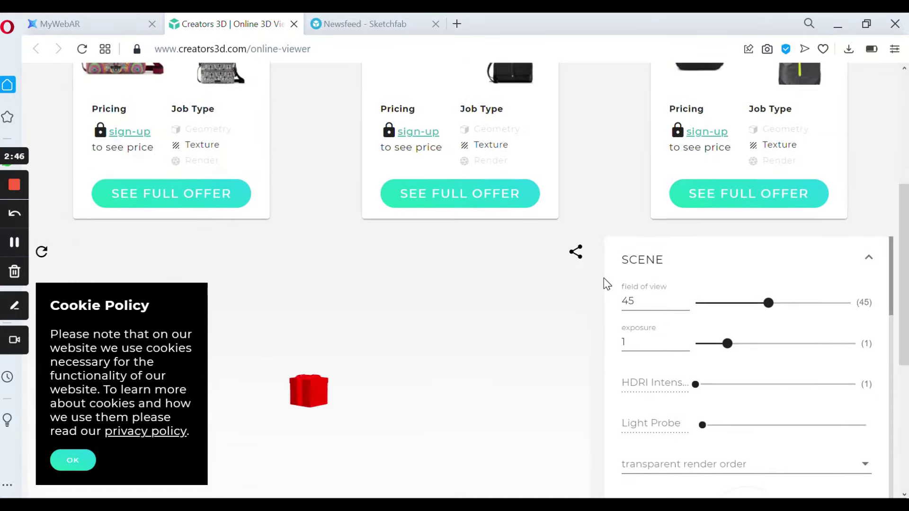
{"action": "scroll", "coordinate": [671, 273], "scroll_direction": "down", "scroll_amount": 10}
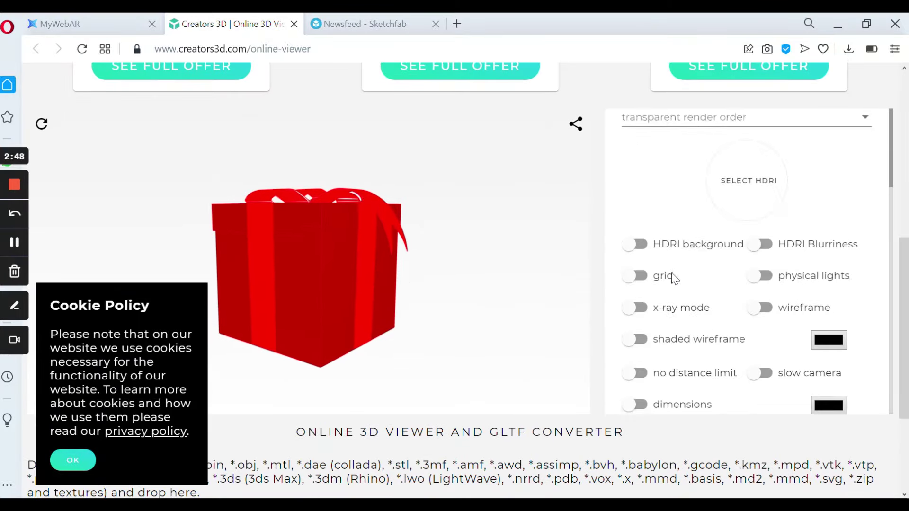
{"action": "scroll", "coordinate": [672, 279], "scroll_direction": "down", "scroll_amount": 7}
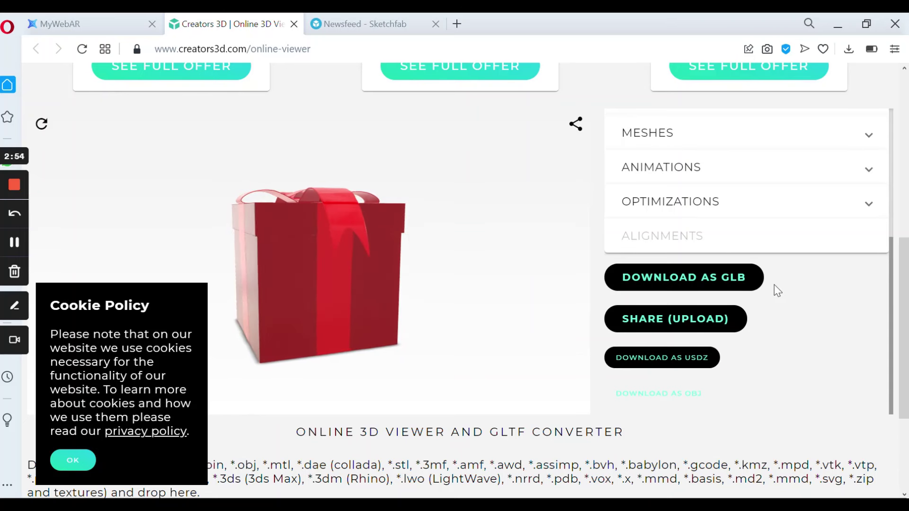
{"action": "left_click", "coordinate": [682, 276]}
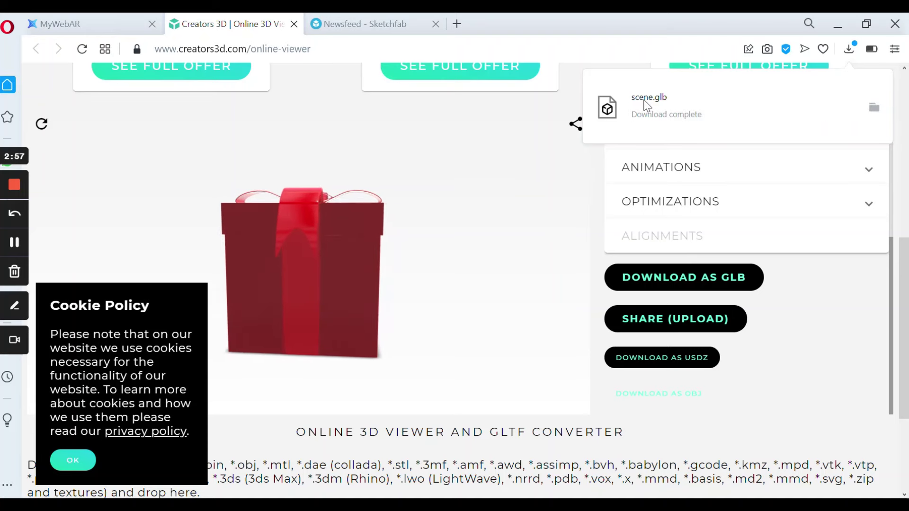
Back in MyWebAR, upload scene.glb from Downloads in the Add a 3D Model dialog.
{"action": "left_click", "coordinate": [114, 14]}
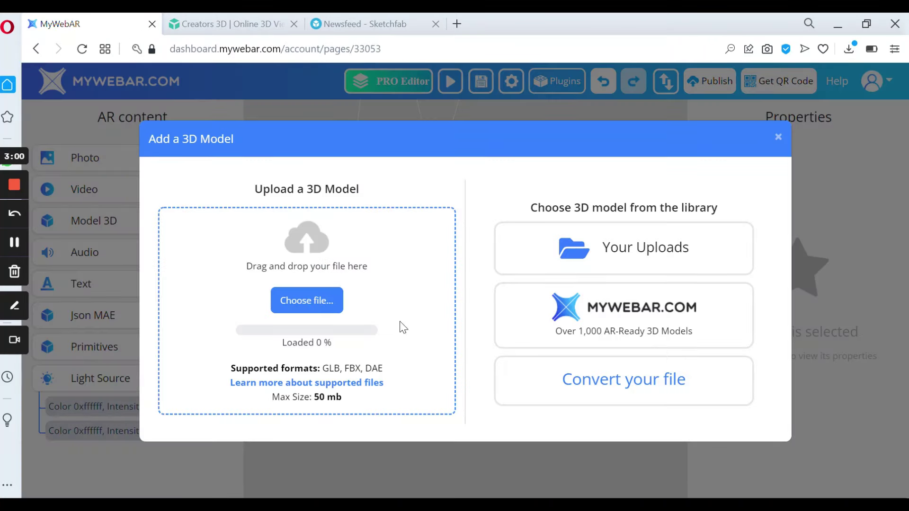
{"action": "left_click", "coordinate": [307, 301]}
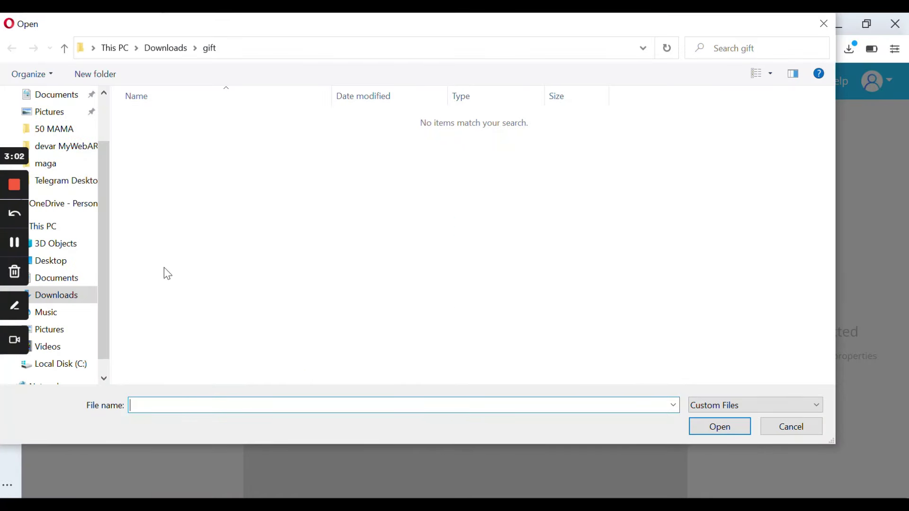
{"action": "left_click", "coordinate": [66, 294]}
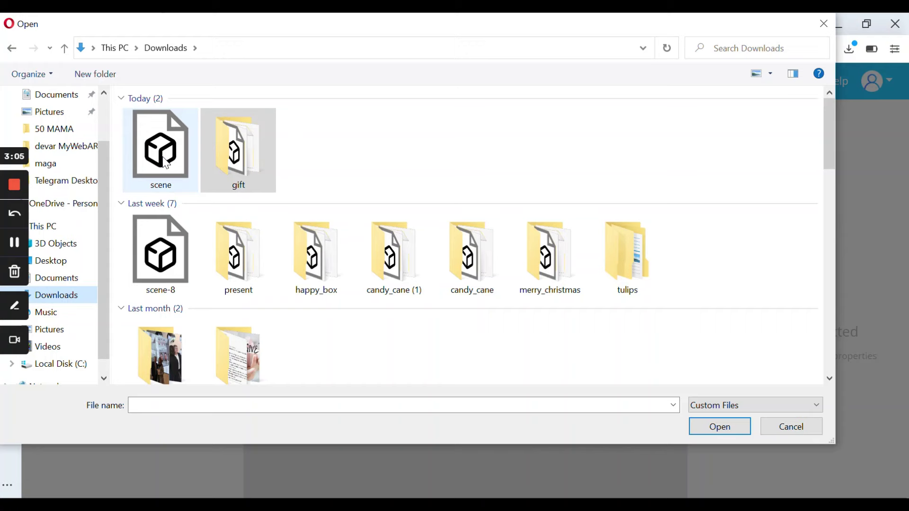
{"action": "double_click", "coordinate": [166, 161]}
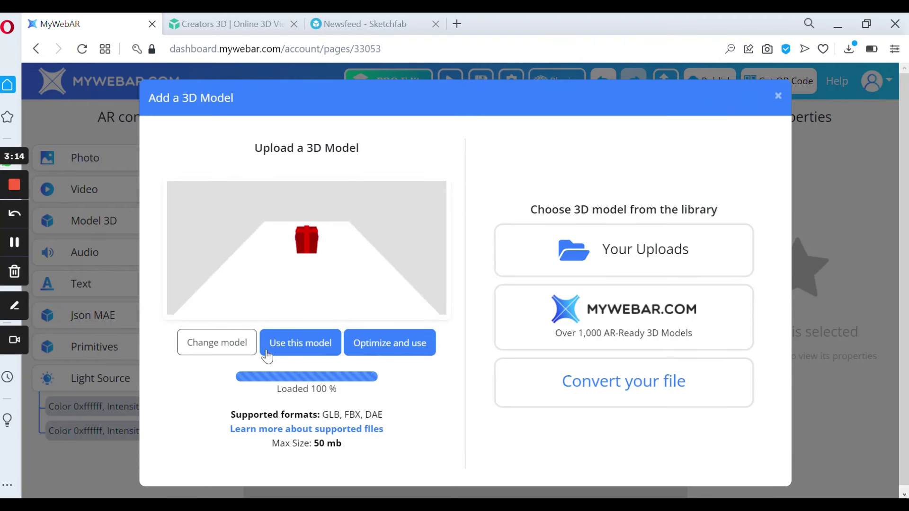
Add the uploaded gift box to the scene and select it.
{"action": "left_click", "coordinate": [303, 346]}
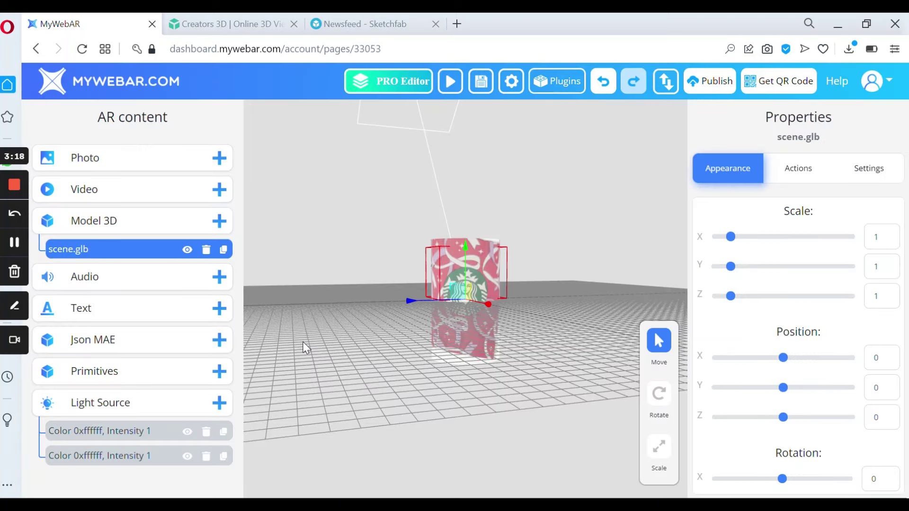
{"action": "left_click_drag", "start_coordinate": [356, 302], "coordinate": [460, 300]}
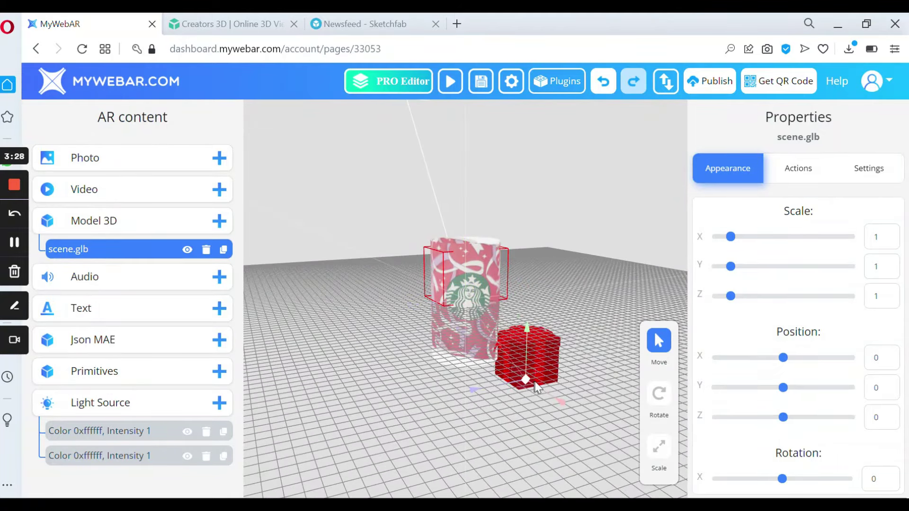
{"action": "left_click", "coordinate": [534, 384]}
{"action": "left_click_drag", "start_coordinate": [607, 391], "coordinate": [571, 389]}
Shrink the gift box with the Scale tool and move it down beside the cup.
{"action": "left_click", "coordinate": [659, 393]}
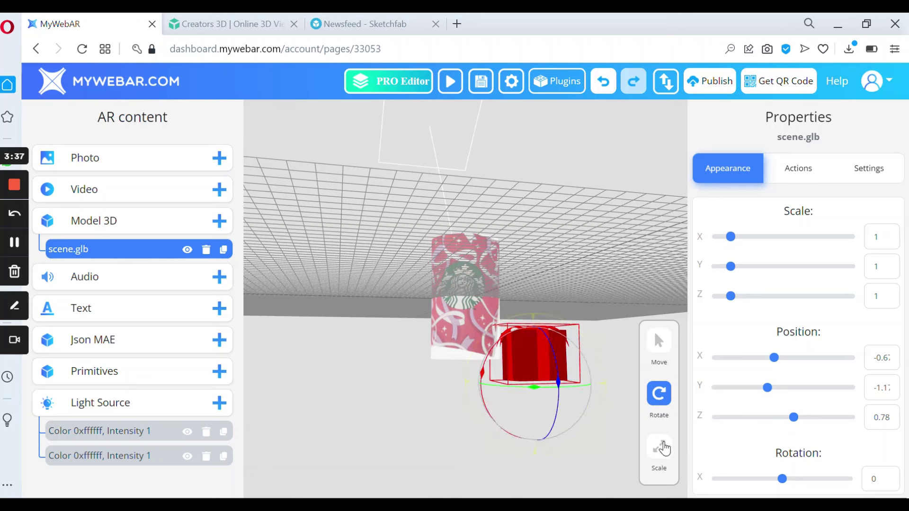
{"action": "left_click", "coordinate": [659, 447]}
{"action": "left_click_drag", "start_coordinate": [477, 384], "coordinate": [505, 377]}
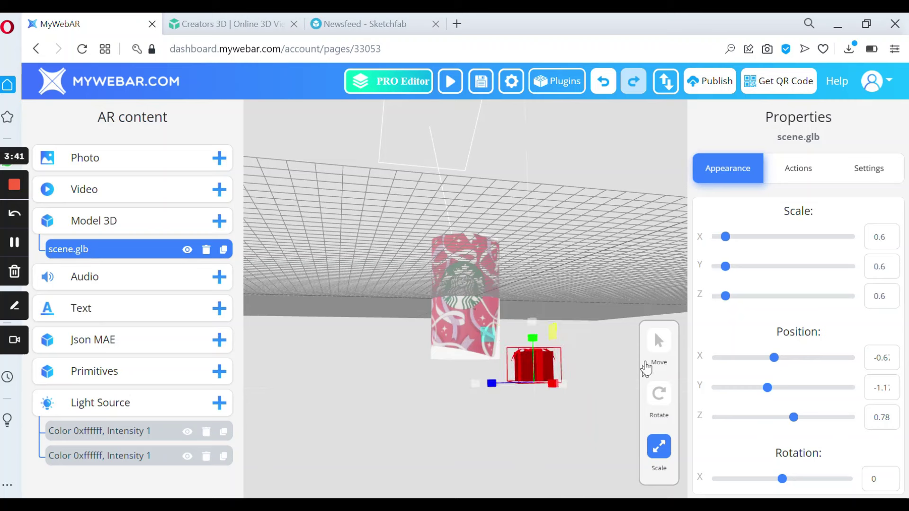
{"action": "left_click", "coordinate": [659, 341]}
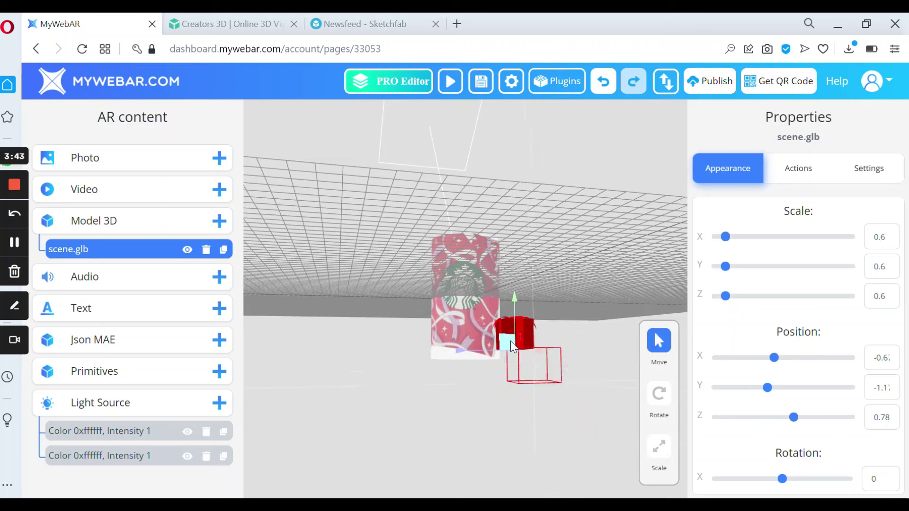
{"action": "left_click_drag", "start_coordinate": [510, 345], "coordinate": [462, 388]}
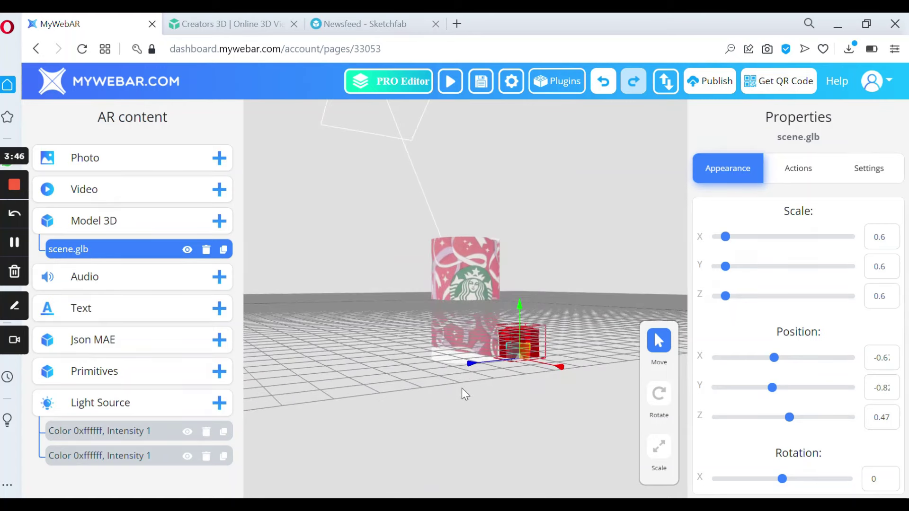
Adjust the gift box's transform values in the properties panel to scale 0.6 on all axes.
{"action": "left_click_drag", "start_coordinate": [760, 121], "coordinate": [853, 119]}
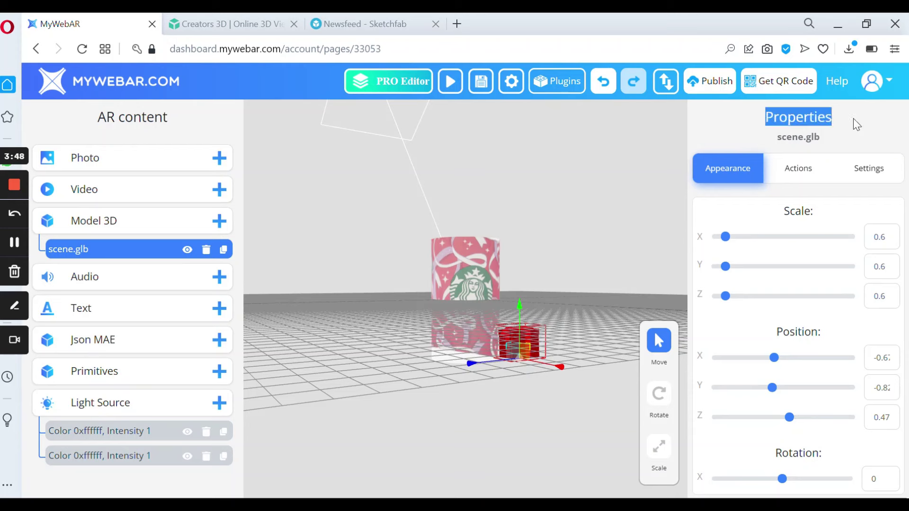
{"action": "left_click", "coordinate": [854, 119]}
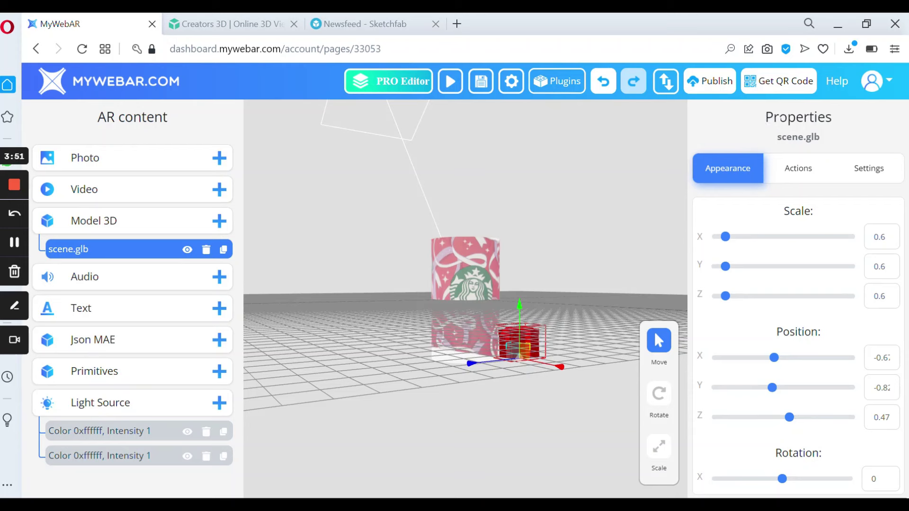
{"action": "left_click_drag", "start_coordinate": [772, 171], "coordinate": [886, 169]}
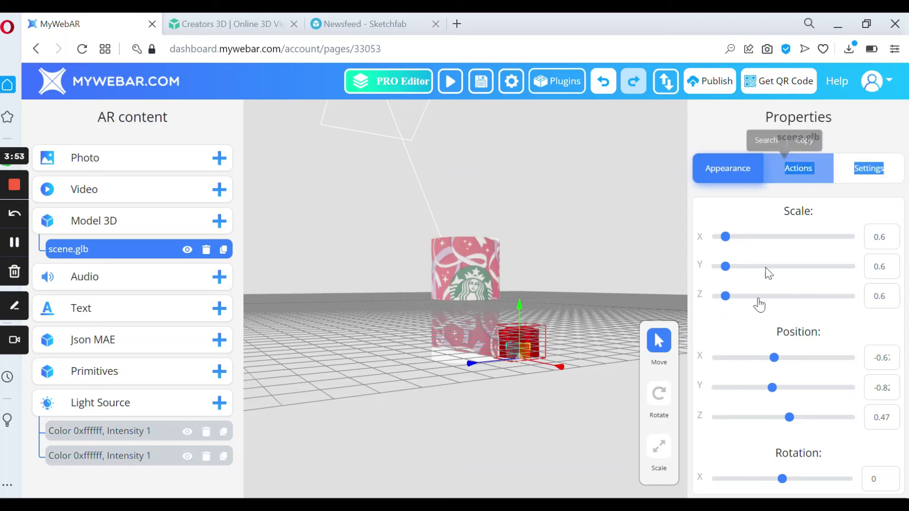
{"action": "left_click", "coordinate": [746, 320]}
{"action": "scroll", "coordinate": [735, 331], "scroll_direction": "down", "scroll_amount": 1}
{"action": "scroll", "coordinate": [739, 337], "scroll_direction": "up", "scroll_amount": 1}
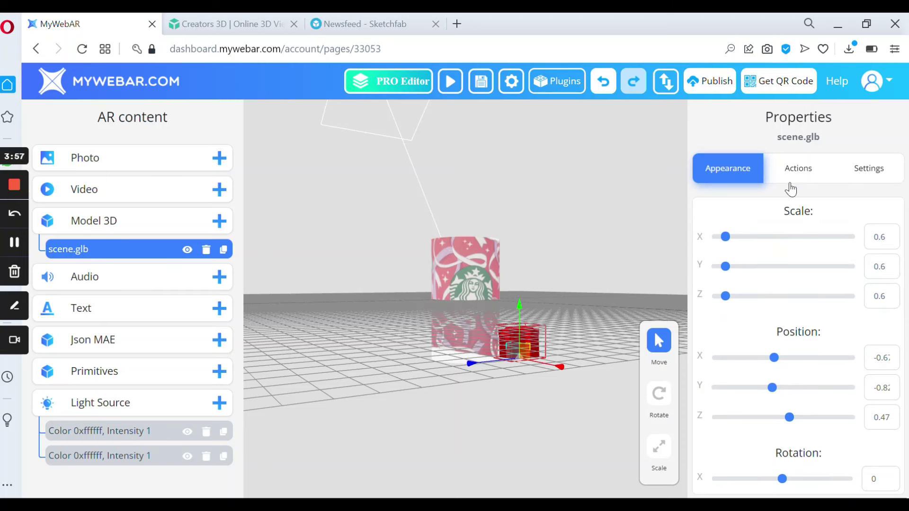
{"action": "left_click", "coordinate": [824, 177]}
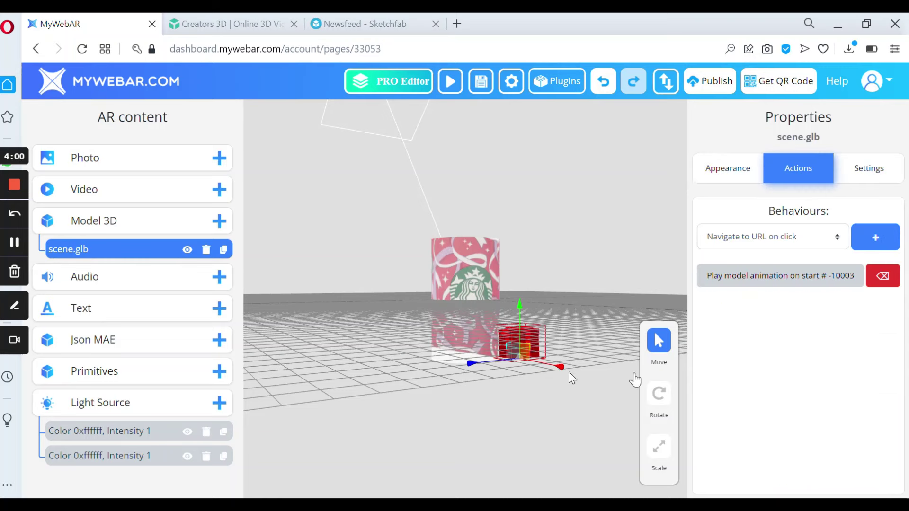
{"action": "left_click_drag", "start_coordinate": [485, 394], "coordinate": [552, 363]}
{"action": "left_click", "coordinate": [732, 174]}
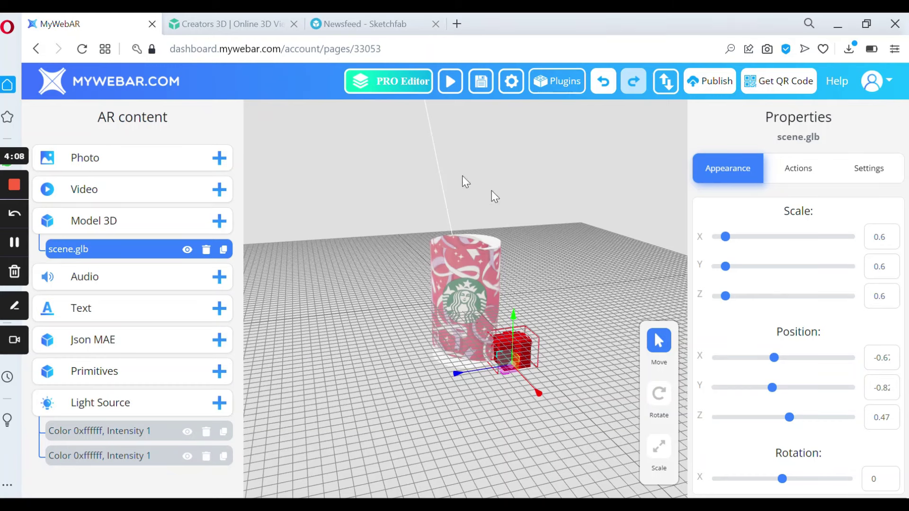
Upload scene-8.glb from Downloads via Model 3D + and add it to the scene.
{"action": "left_click", "coordinate": [219, 221]}
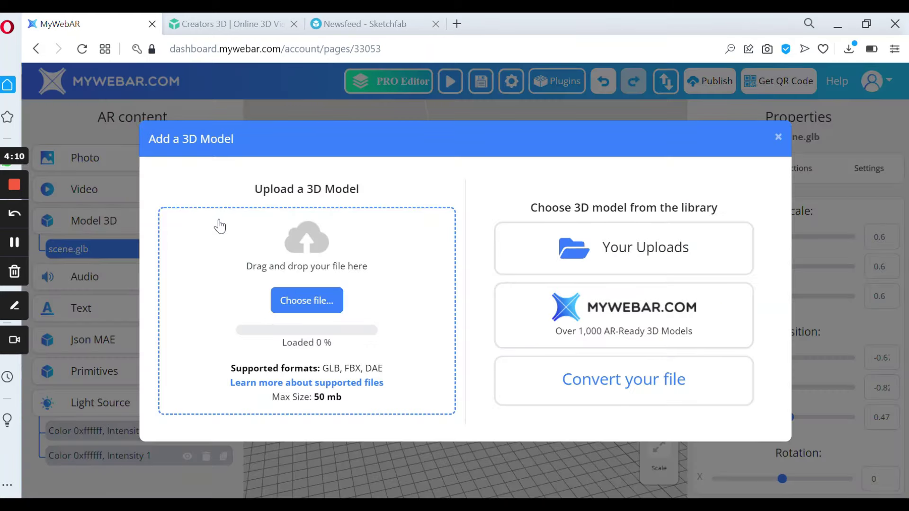
{"action": "left_click", "coordinate": [305, 298]}
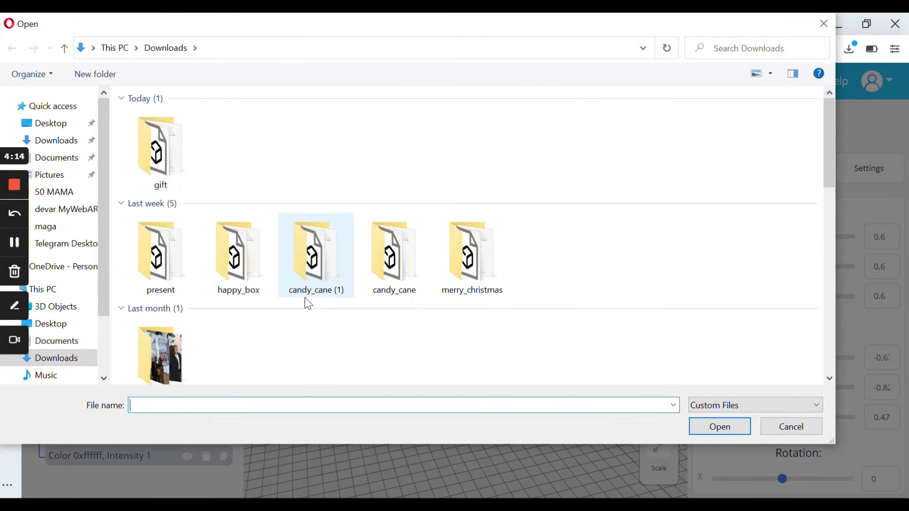
{"action": "double_click", "coordinate": [161, 256]}
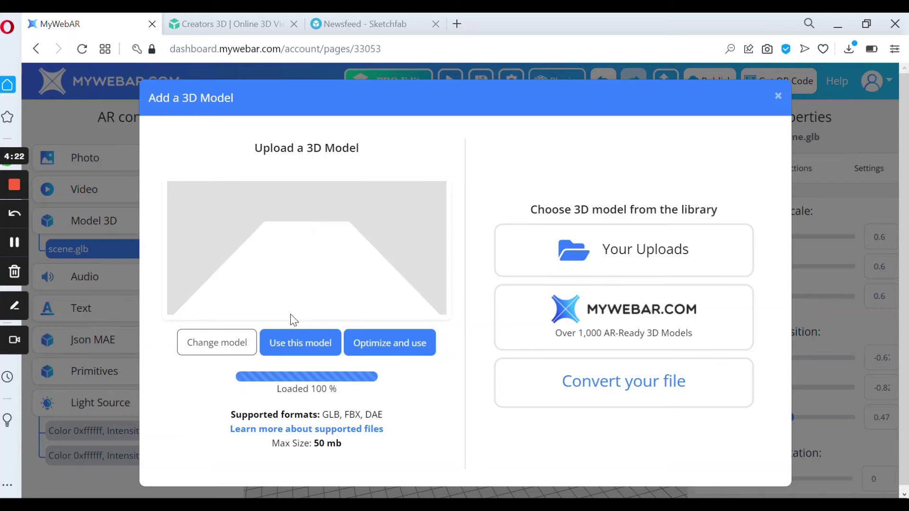
{"action": "left_click", "coordinate": [309, 347]}
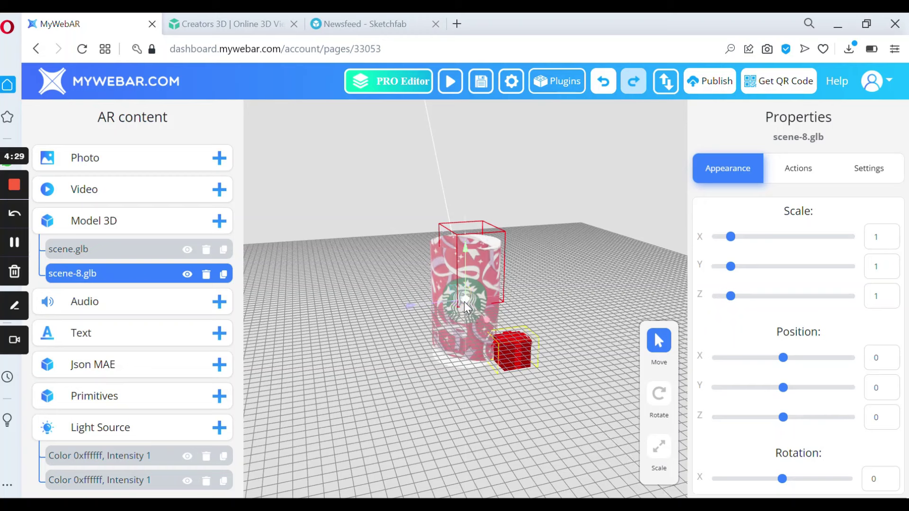
Scale scene-8.glb up to 2.57 and drop it to Y -0.93 around the cup and gift box.
{"action": "left_click", "coordinate": [657, 449]}
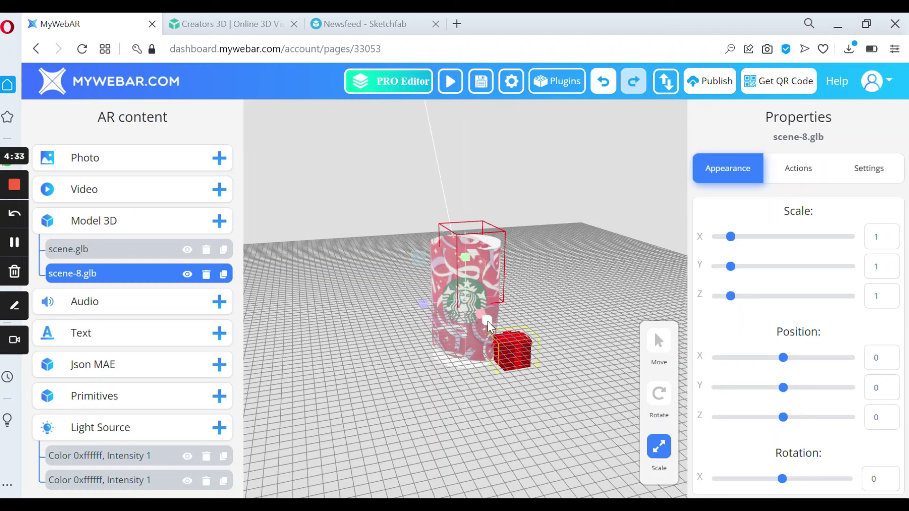
{"action": "left_click_drag", "start_coordinate": [488, 326], "coordinate": [539, 369]}
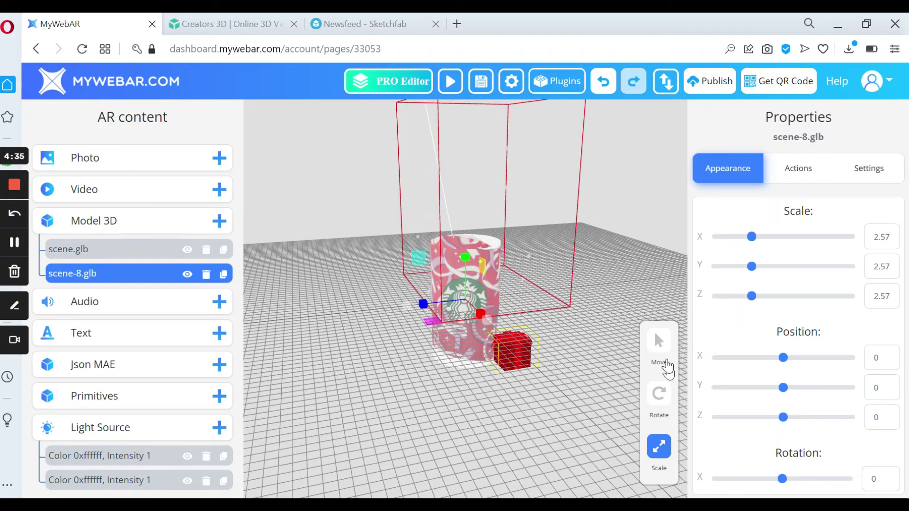
{"action": "left_click", "coordinate": [665, 362]}
{"action": "left_click_drag", "start_coordinate": [550, 203], "coordinate": [490, 270]}
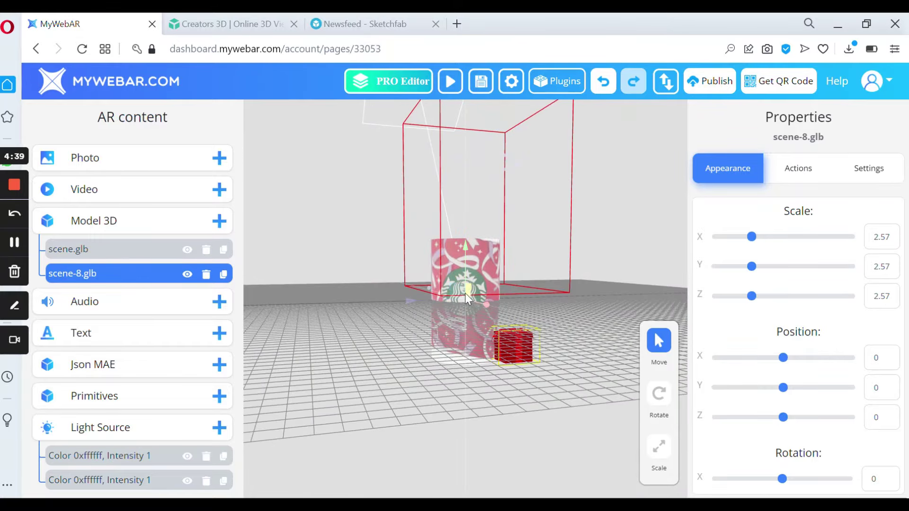
{"action": "left_click_drag", "start_coordinate": [465, 298], "coordinate": [461, 361]}
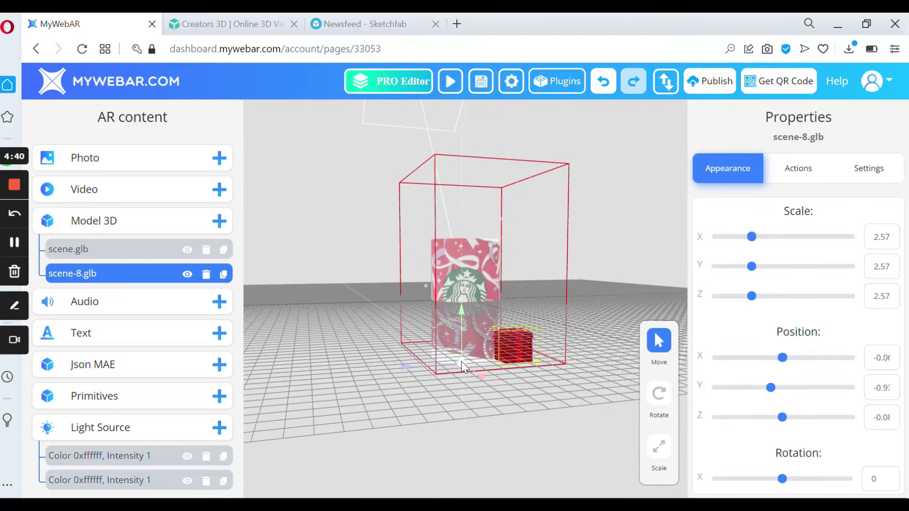
{"action": "mouse_move", "coordinate": [383, 412]}
{"action": "left_mouse_down"}
{"action": "mouse_move", "coordinate": [432, 409]}
{"action": "mouse_move", "coordinate": [379, 404]}
{"action": "mouse_move", "coordinate": [382, 419]}
{"action": "mouse_move", "coordinate": [388, 413]}
{"action": "left_mouse_up"}
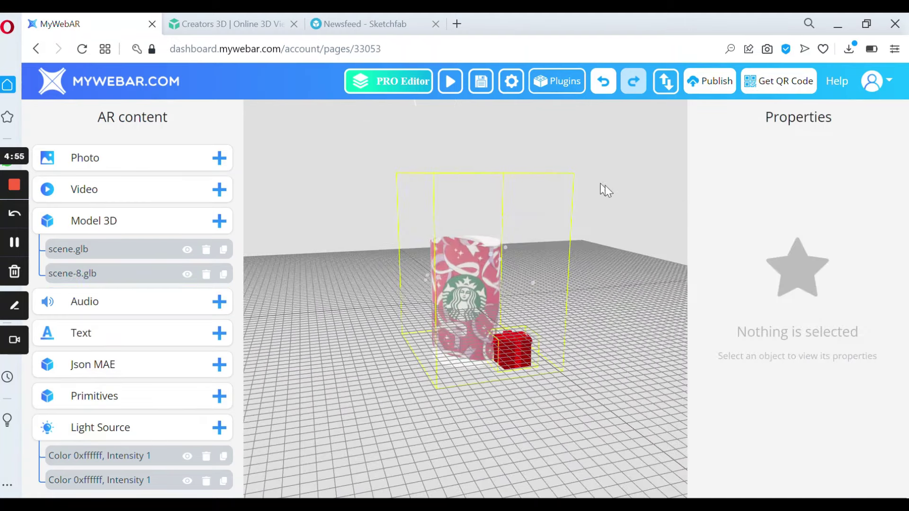
{"action": "mouse_move", "coordinate": [605, 186]}
{"action": "left_mouse_down"}
{"action": "mouse_move", "coordinate": [626, 167]}
{"action": "mouse_move", "coordinate": [621, 183]}
{"action": "left_mouse_up"}
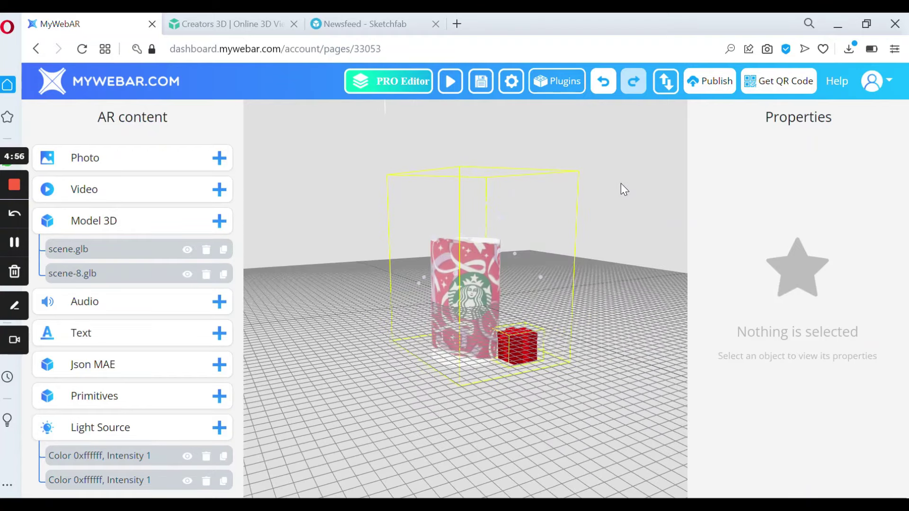
Publish the project so its live QR code and page links appear.
{"action": "left_click", "coordinate": [715, 80]}
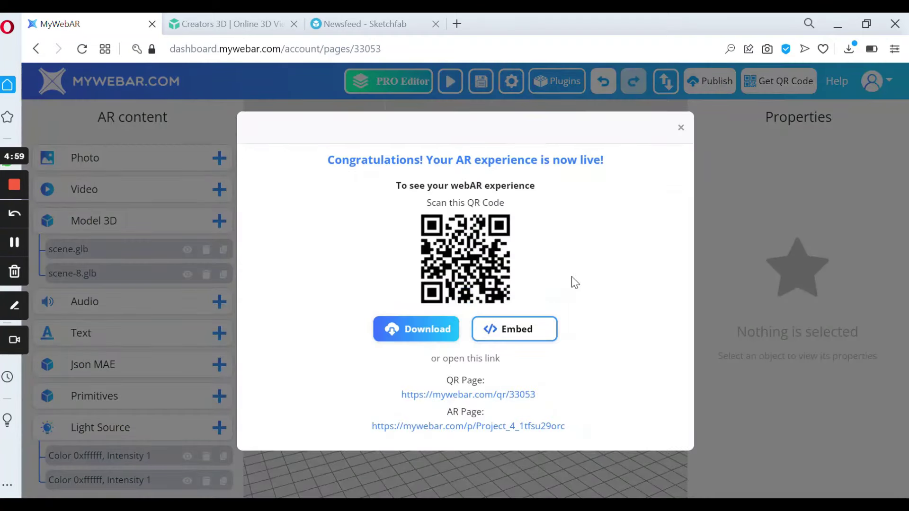